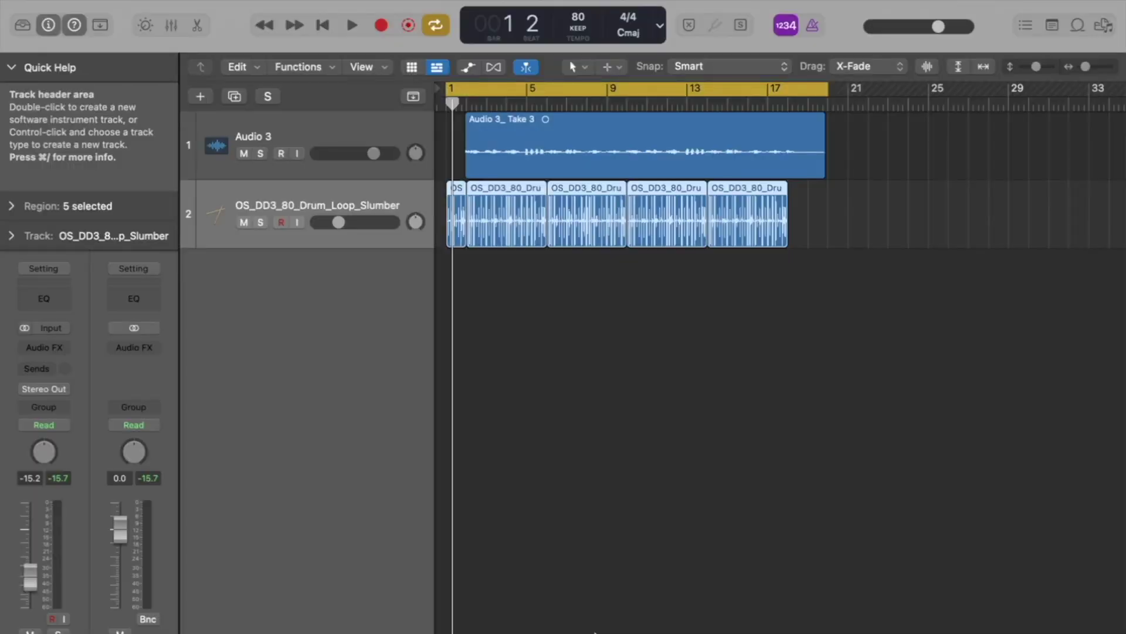
# Play the guitar take over the drum loop, rewind to the start, and solo Audio 3.
pyautogui.click(611, 573)
pyautogui.press('space')
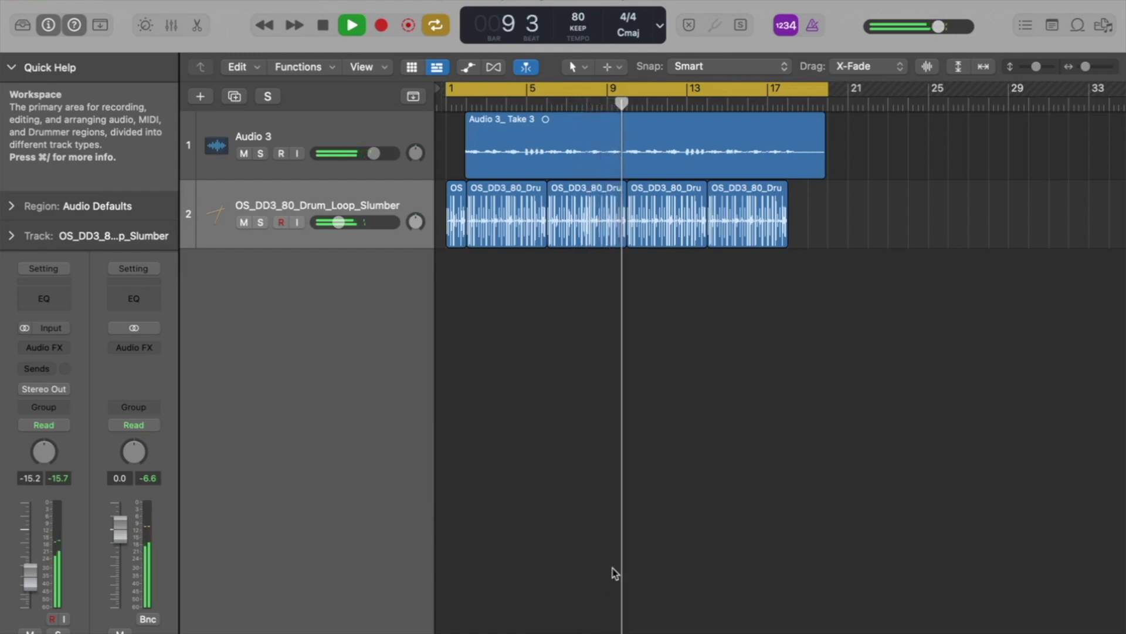
pyautogui.press('space')
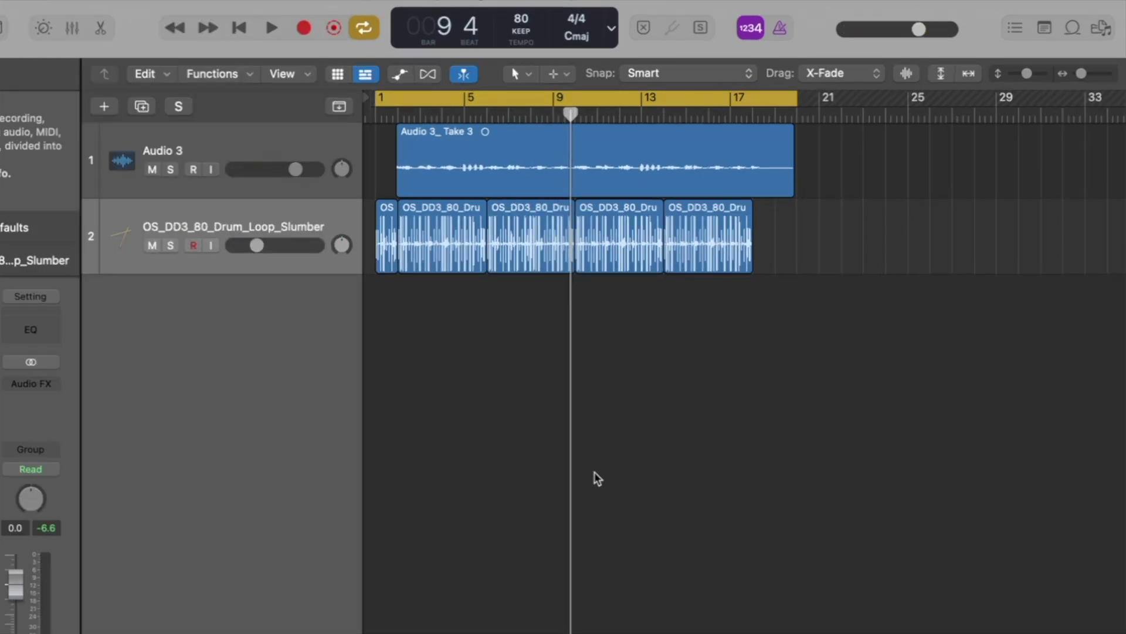
pyautogui.press('Return')
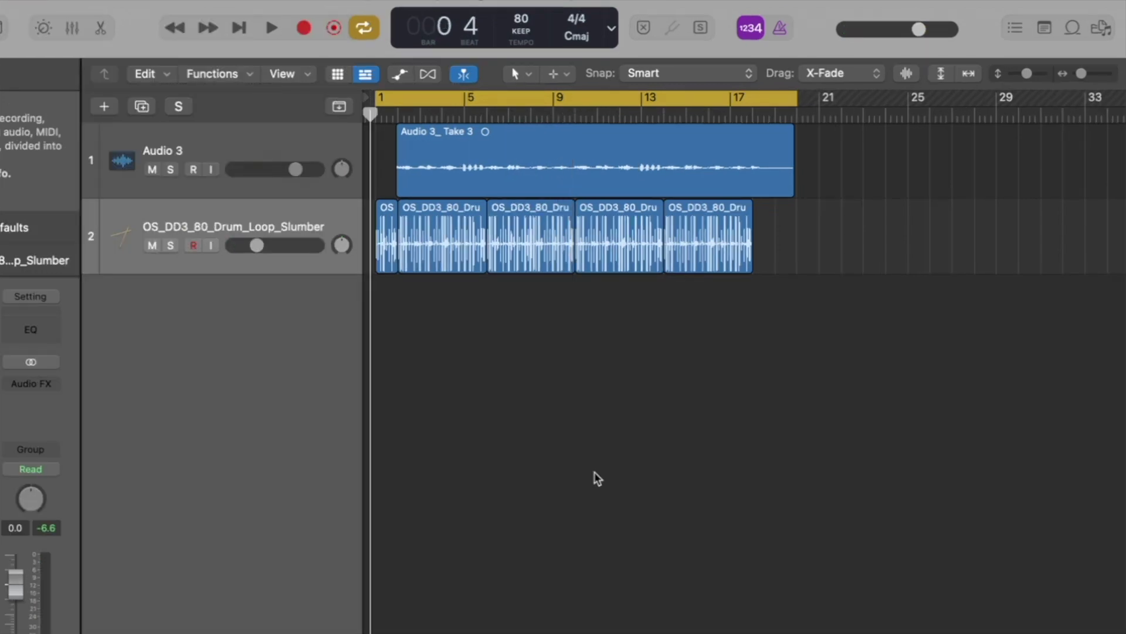
pyautogui.click(171, 170)
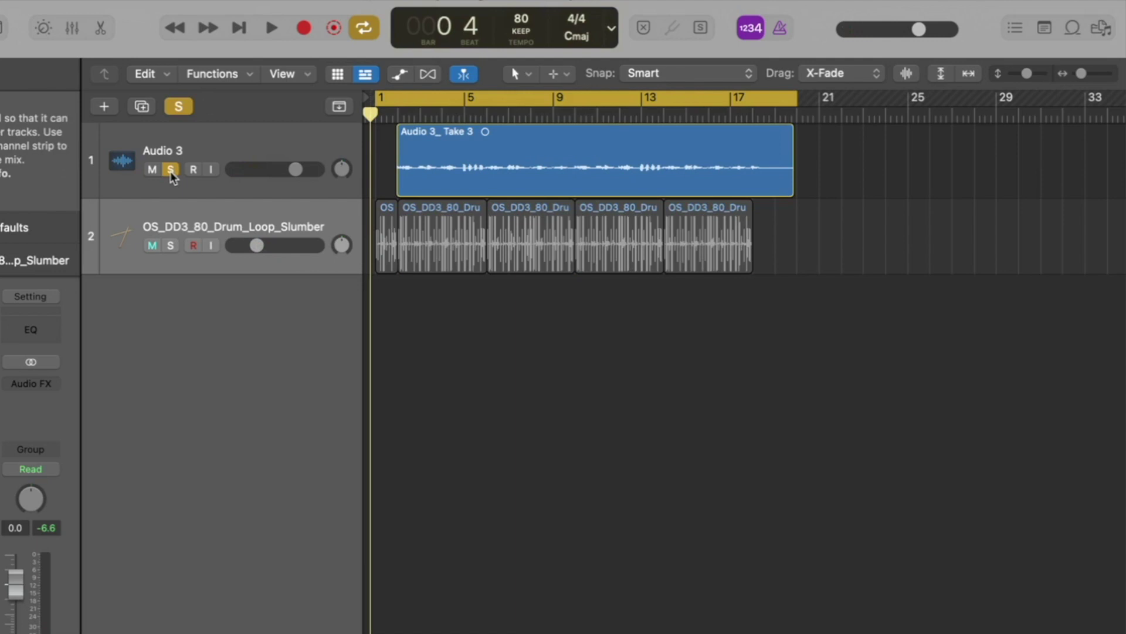
# Disable the bars 1–17 cycle and audition the soloed guitar around bars 4–5.
pyautogui.click(456, 106)
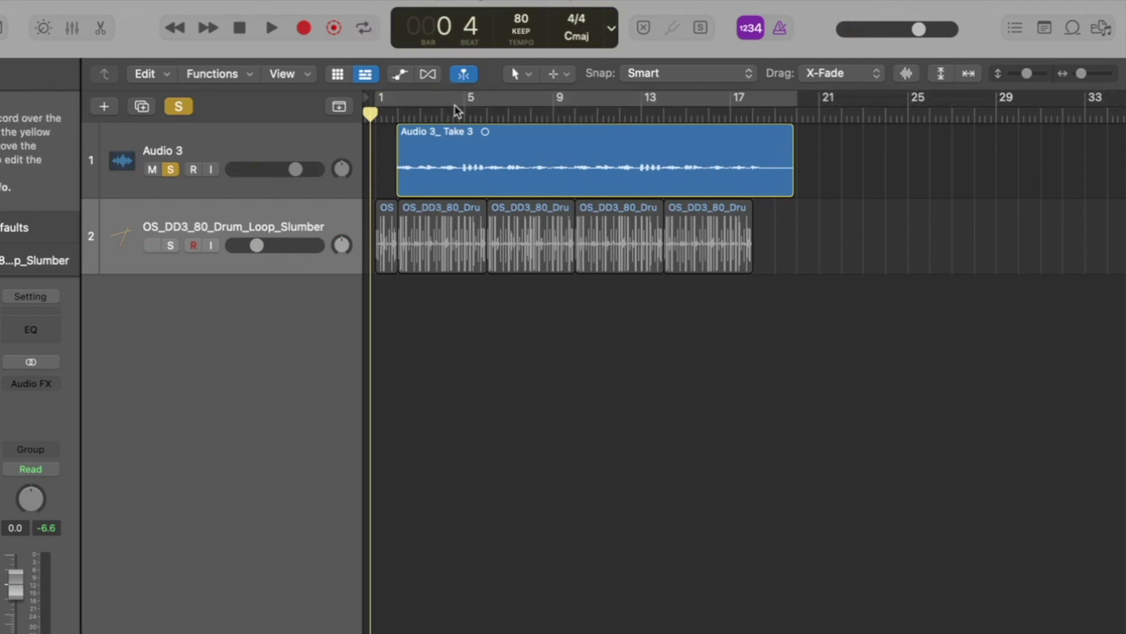
pyautogui.press('space')
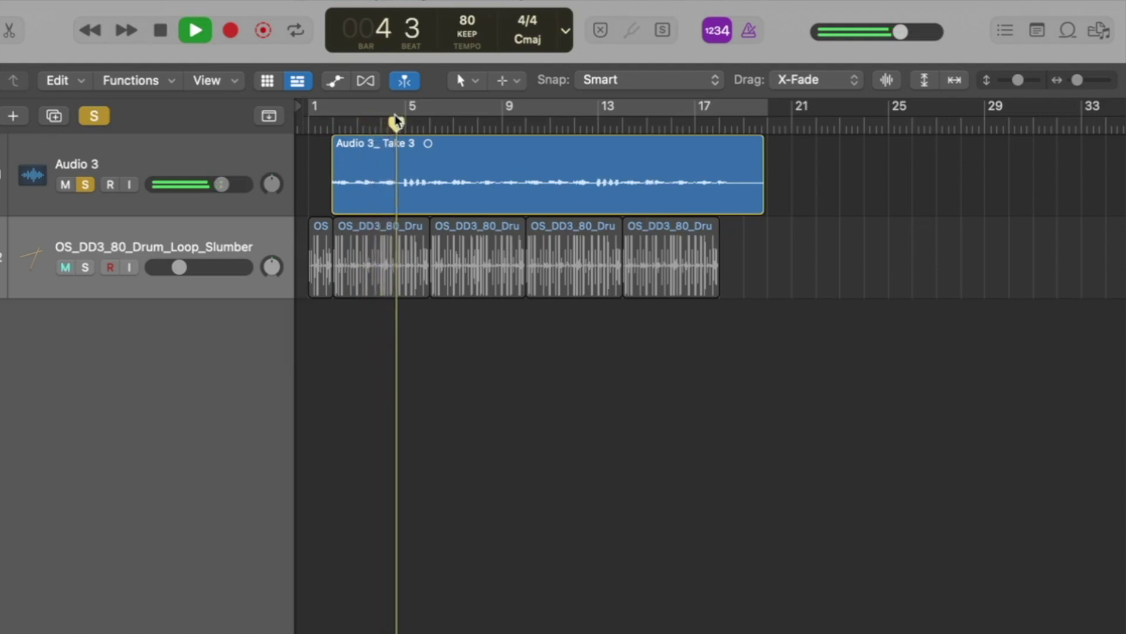
pyautogui.press('space')
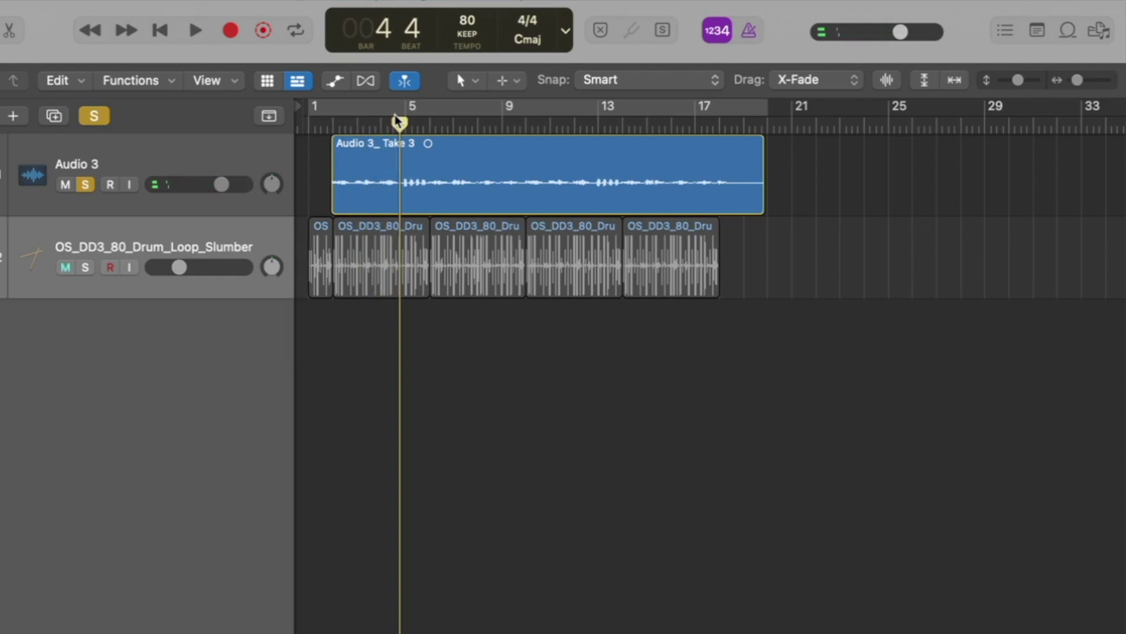
pyautogui.press('space')
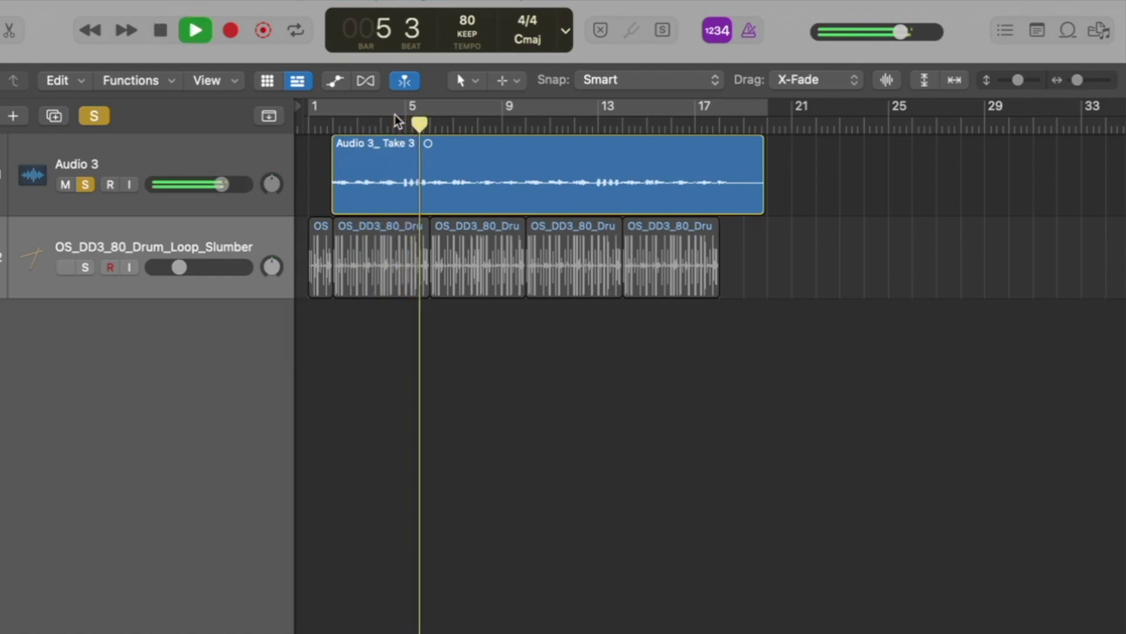
pyautogui.press('space')
pyautogui.moveTo(398, 121); pyautogui.dragTo(405, 120)
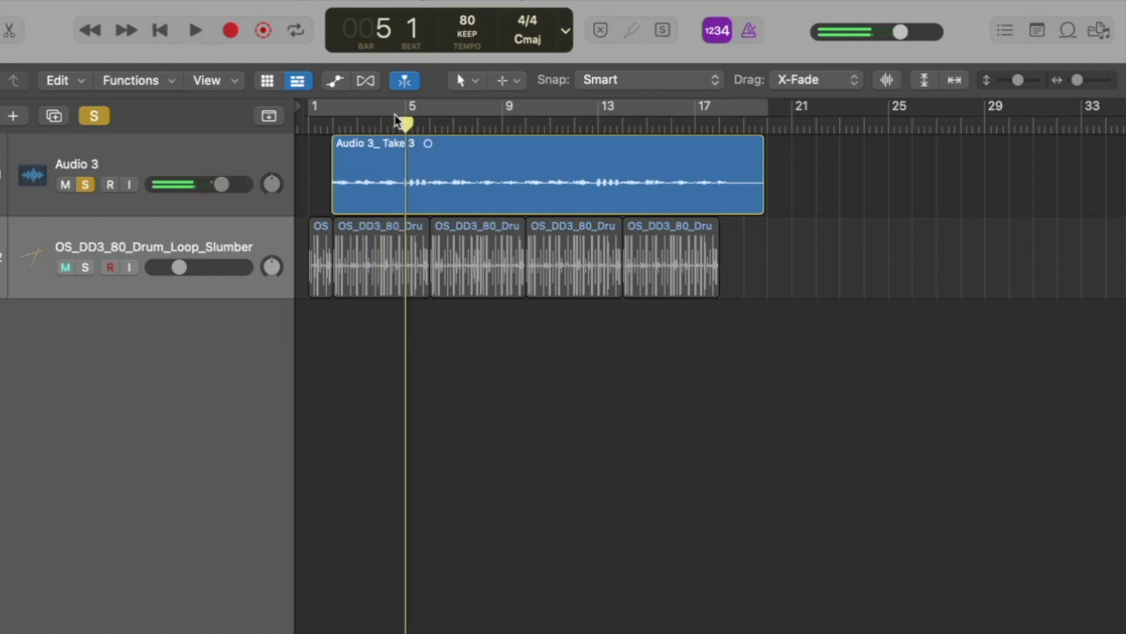
pyautogui.press('space')
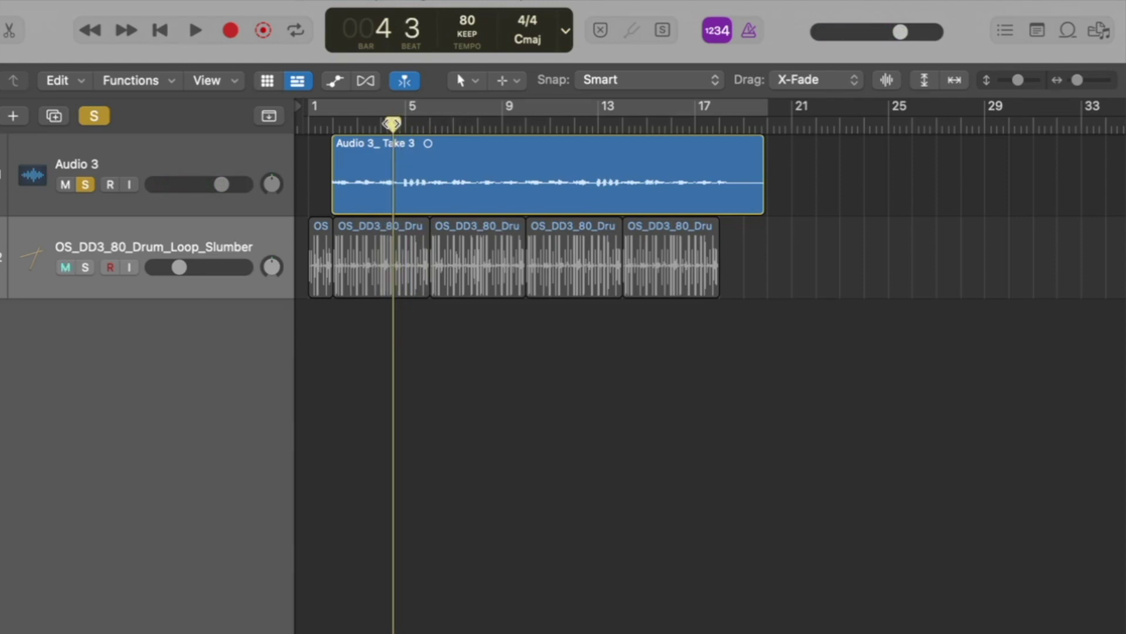
# Enable the metronome and play the soloed Audio 3 take from bar 4 against the click.
pyautogui.click(749, 30)
pyautogui.press('space')
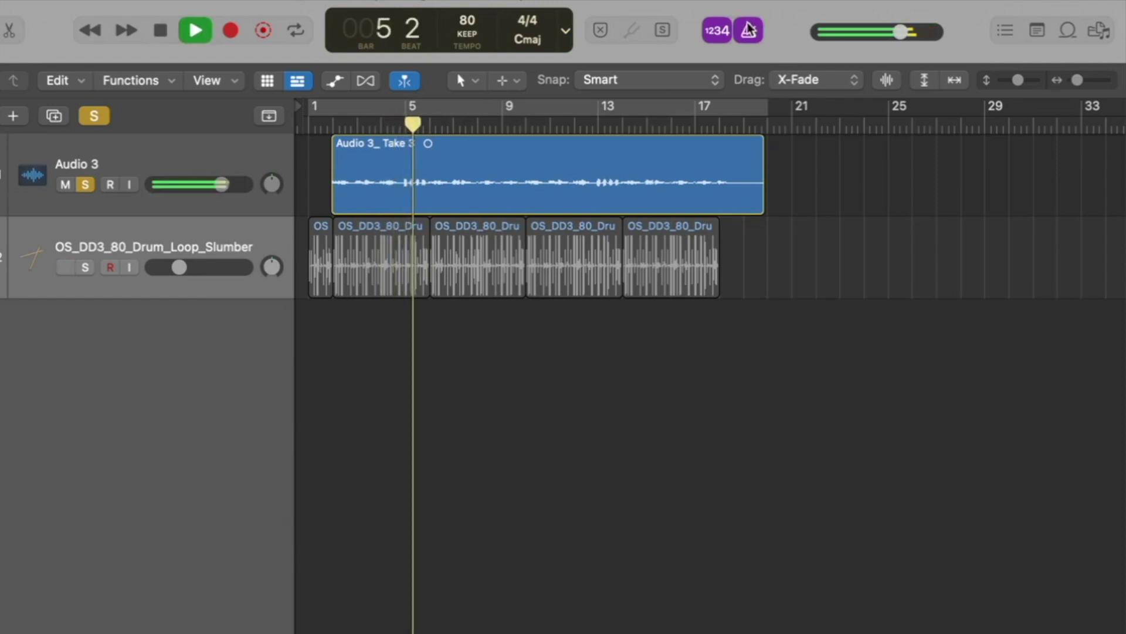
pyautogui.press('space')
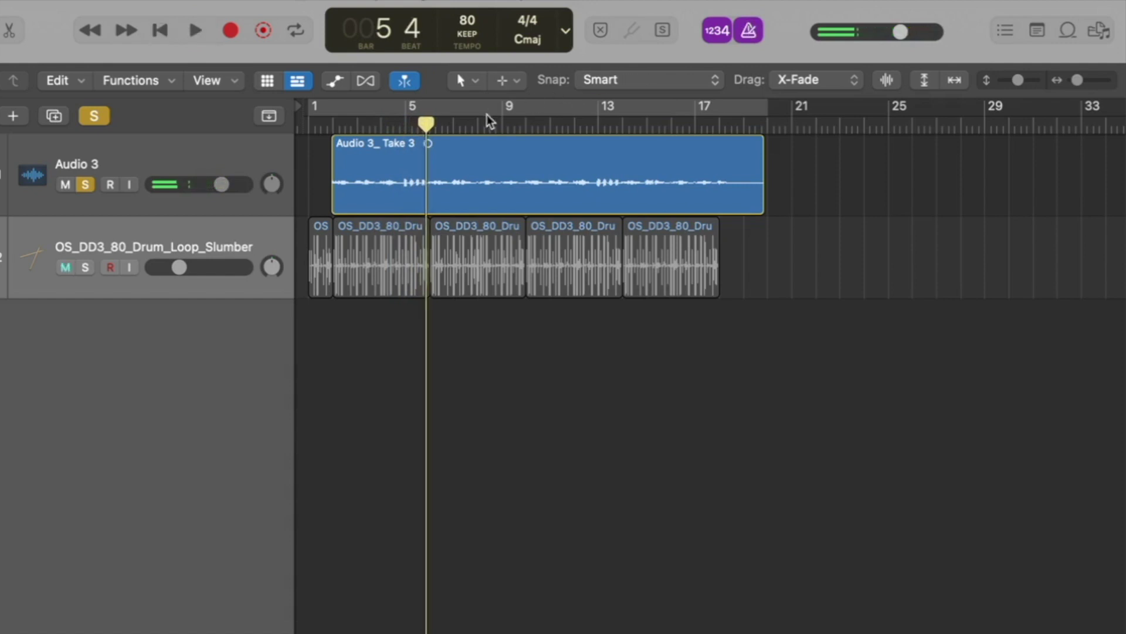
pyautogui.moveTo(426, 123); pyautogui.dragTo(399, 126)
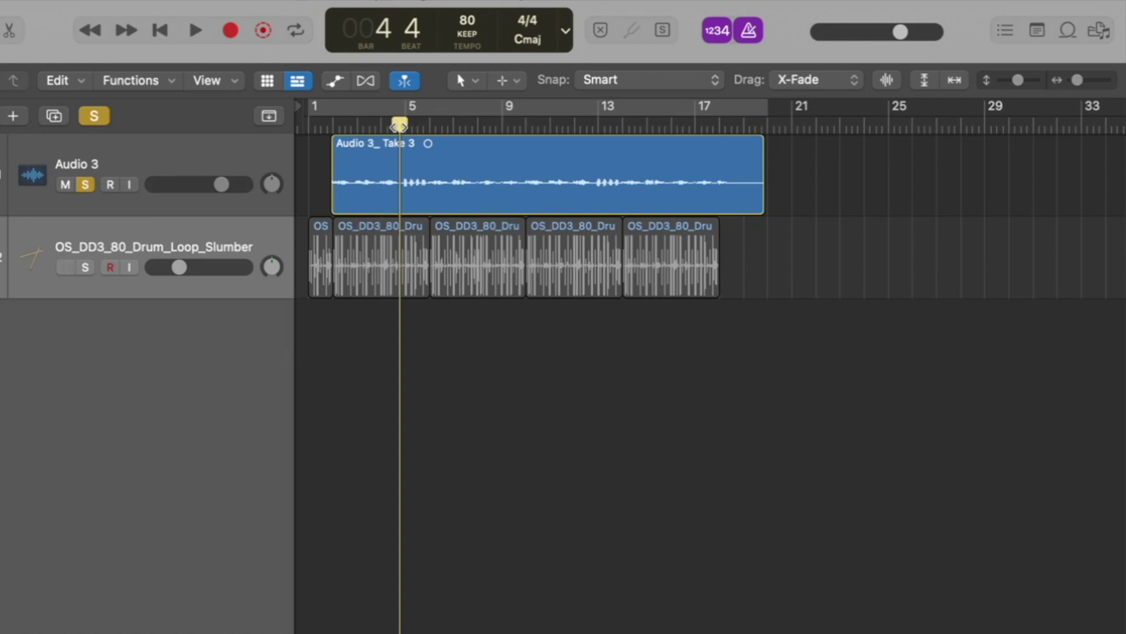
pyautogui.press('space')
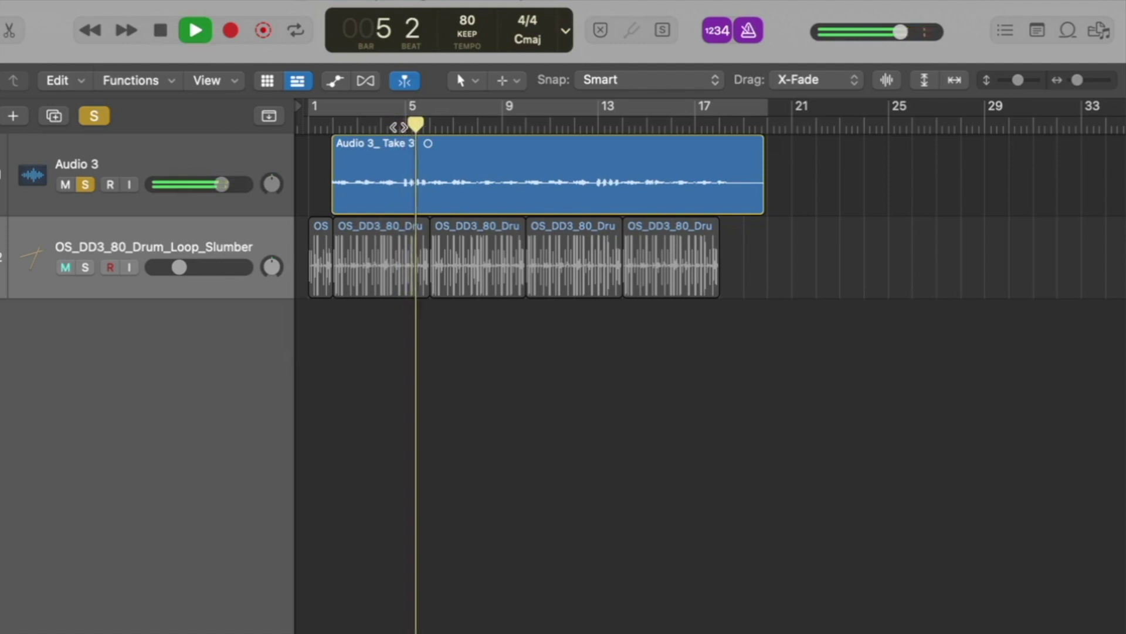
pyautogui.press('space')
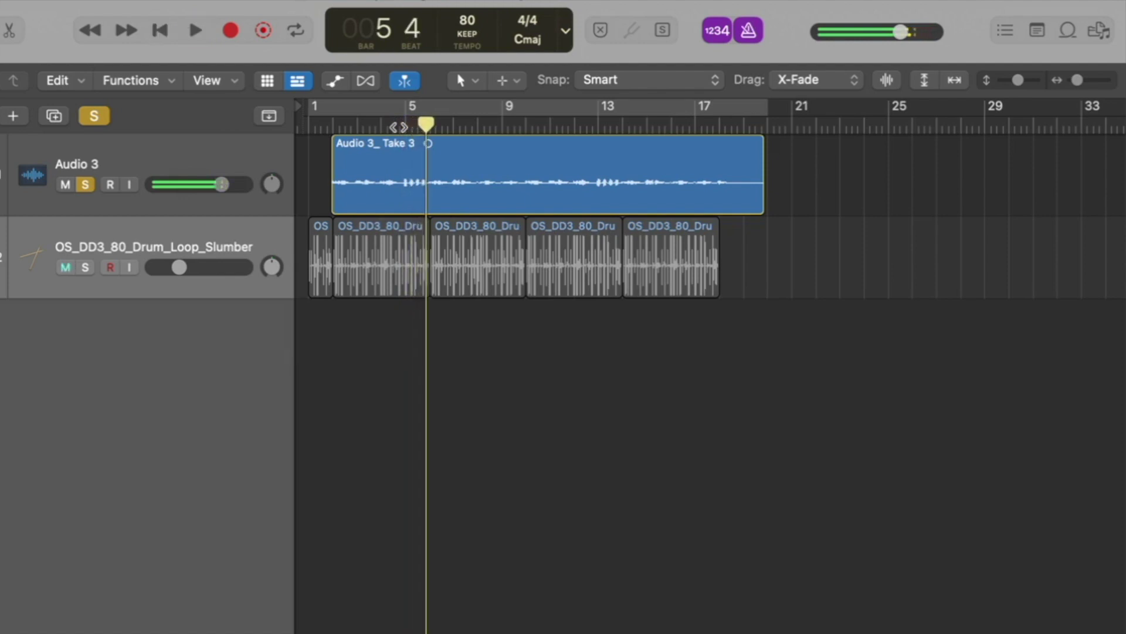
# Turn off metronome and solo, play guitar with drums from bar 4, then select Audio 3.
pyautogui.click(748, 31)
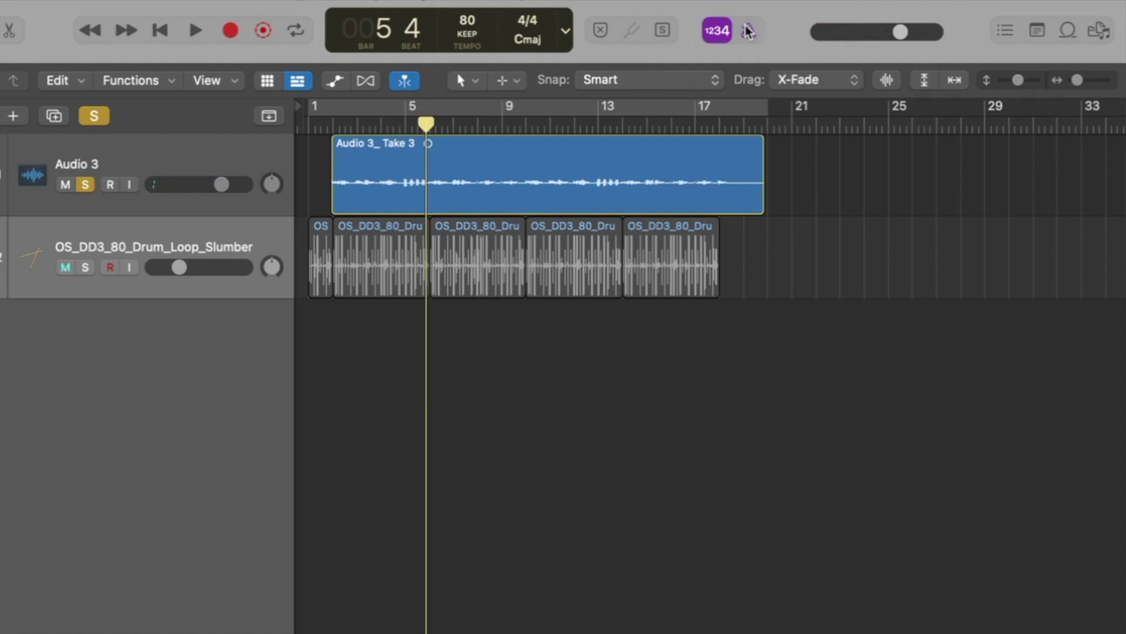
pyautogui.click(86, 185)
pyautogui.press(',')
pyautogui.press(',')
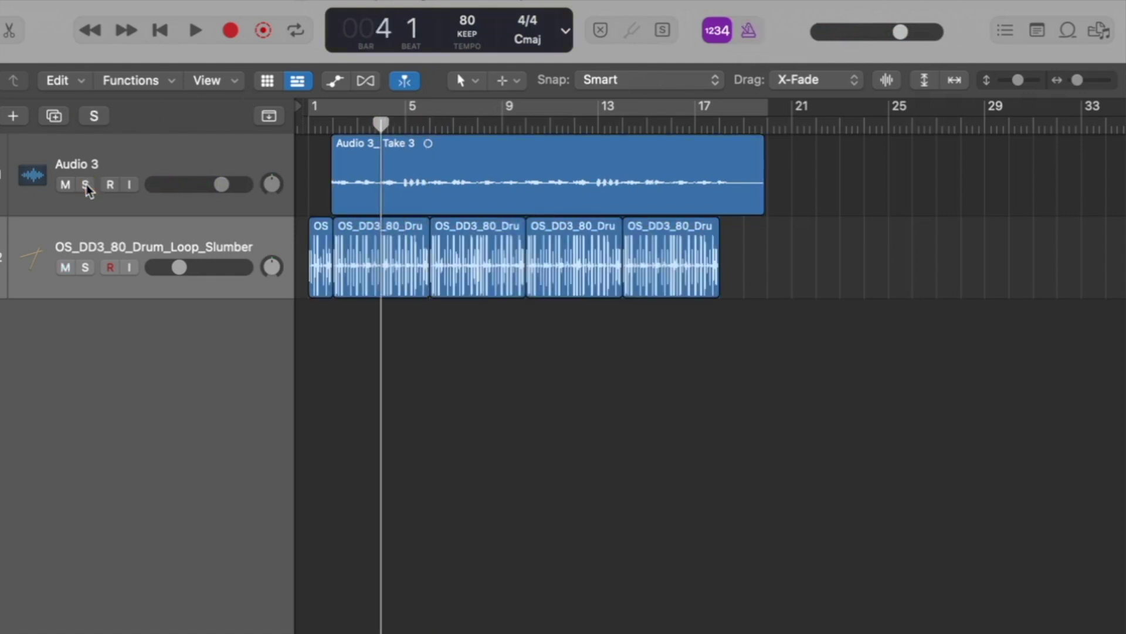
pyautogui.press('space')
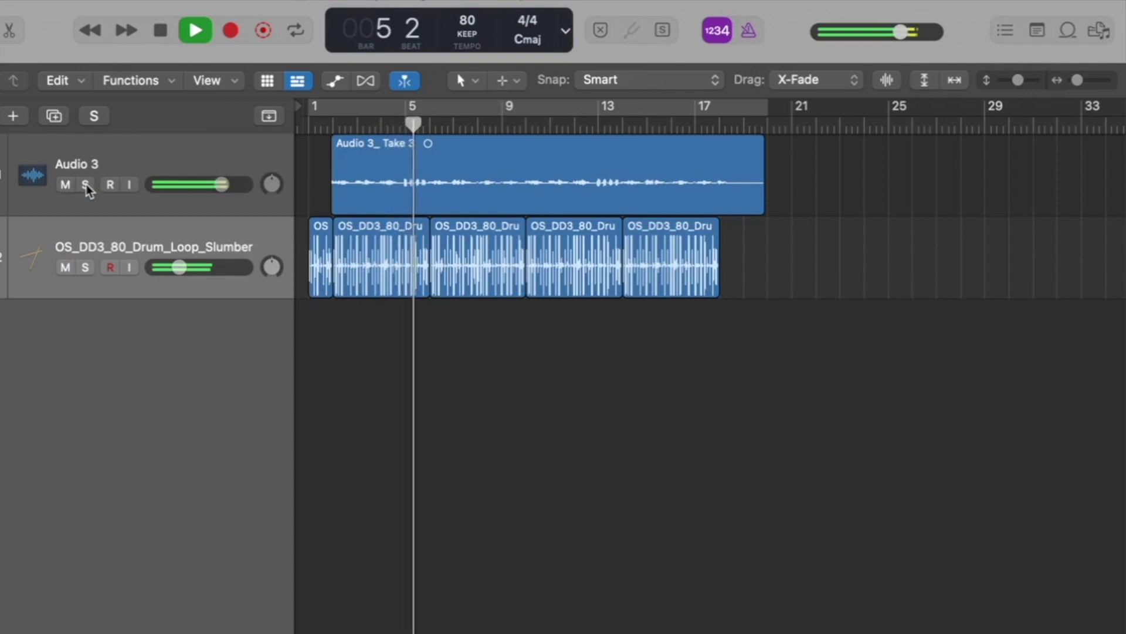
pyautogui.press('space')
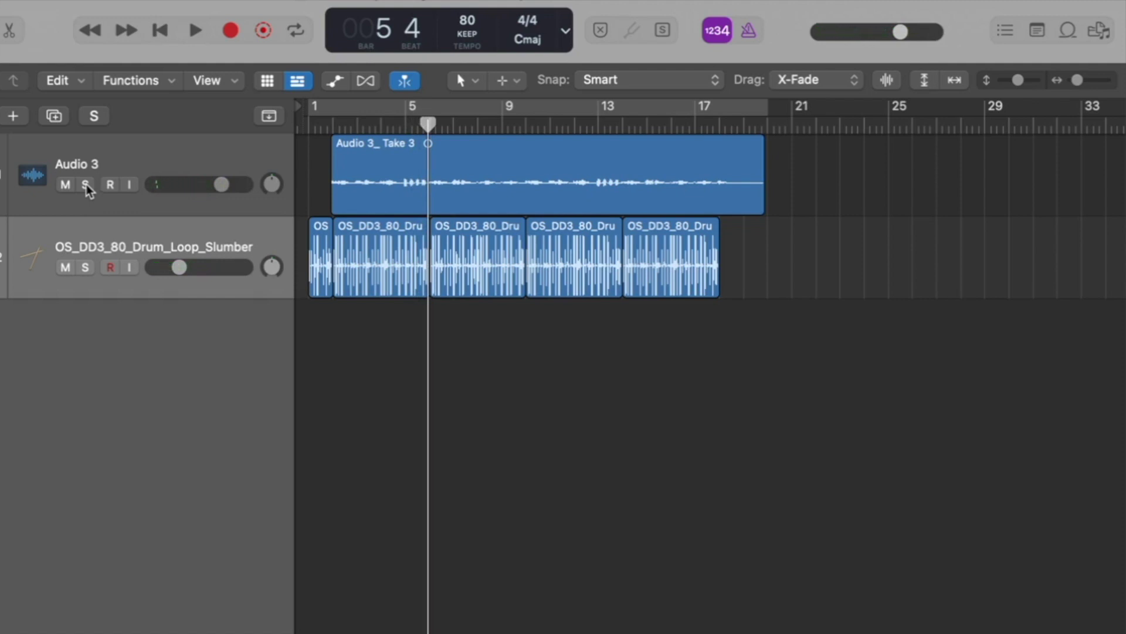
pyautogui.click(89, 201)
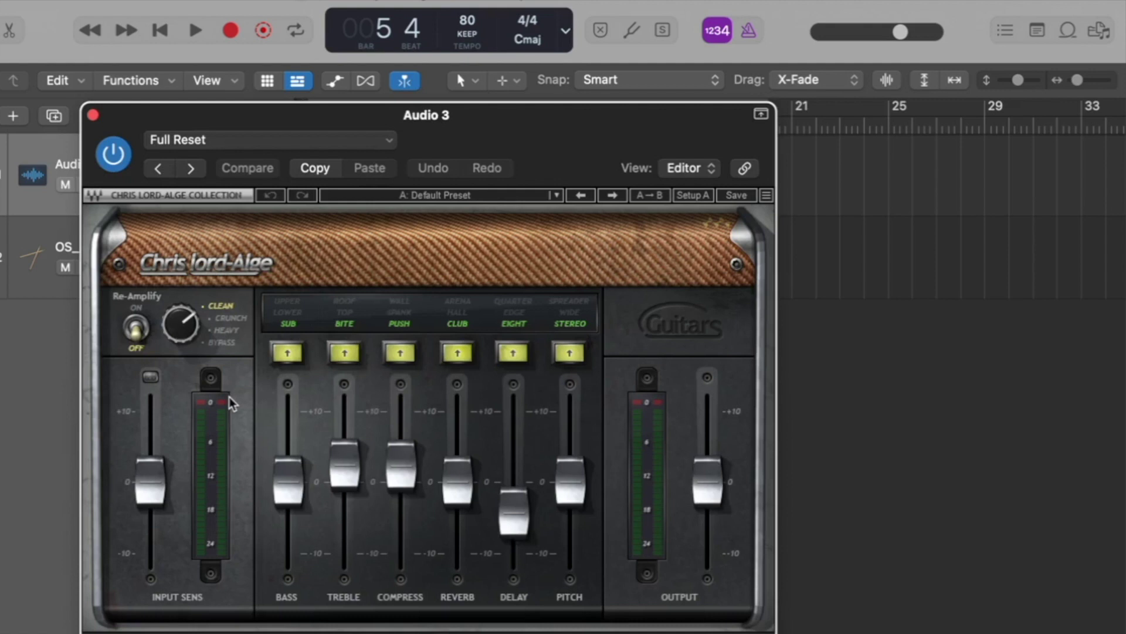
# Solo Audio 3 and play it through the CLA Guitars plug-in's Default Preset.
pyautogui.moveTo(197, 117); pyautogui.dragTo(320, 123)
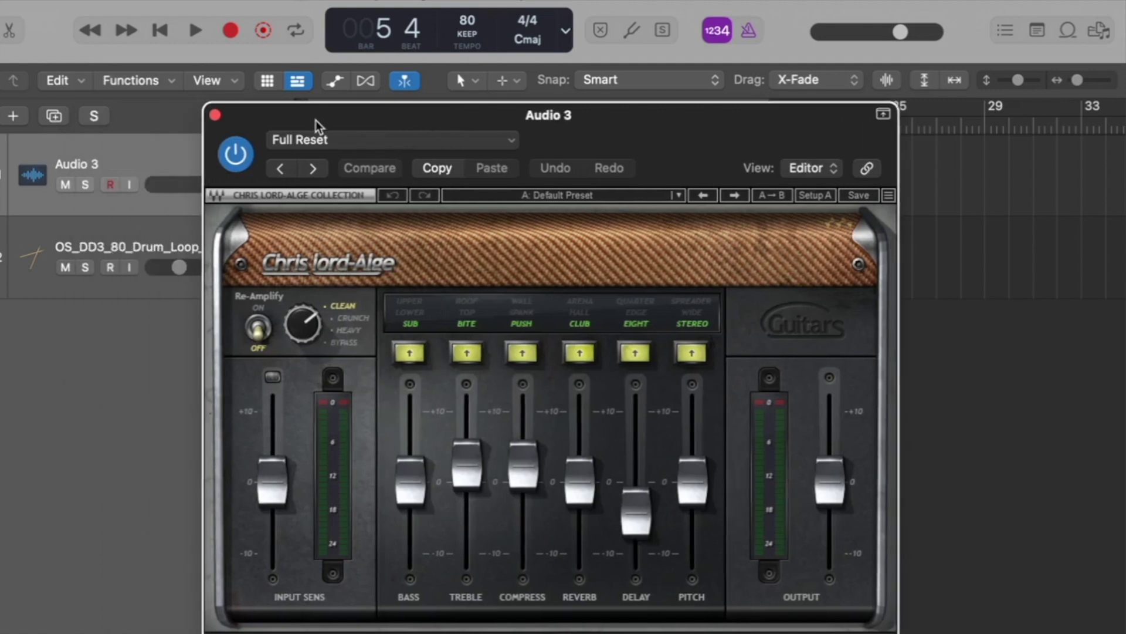
pyautogui.click(86, 185)
pyautogui.press('space')
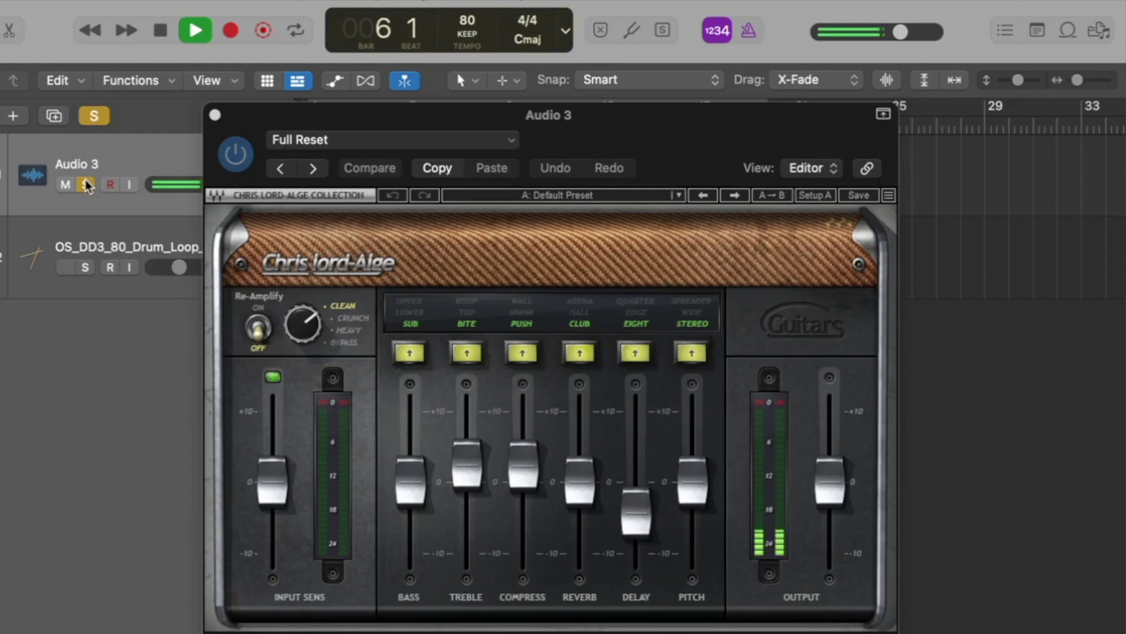
pyautogui.moveTo(642, 120); pyautogui.dragTo(468, 112)
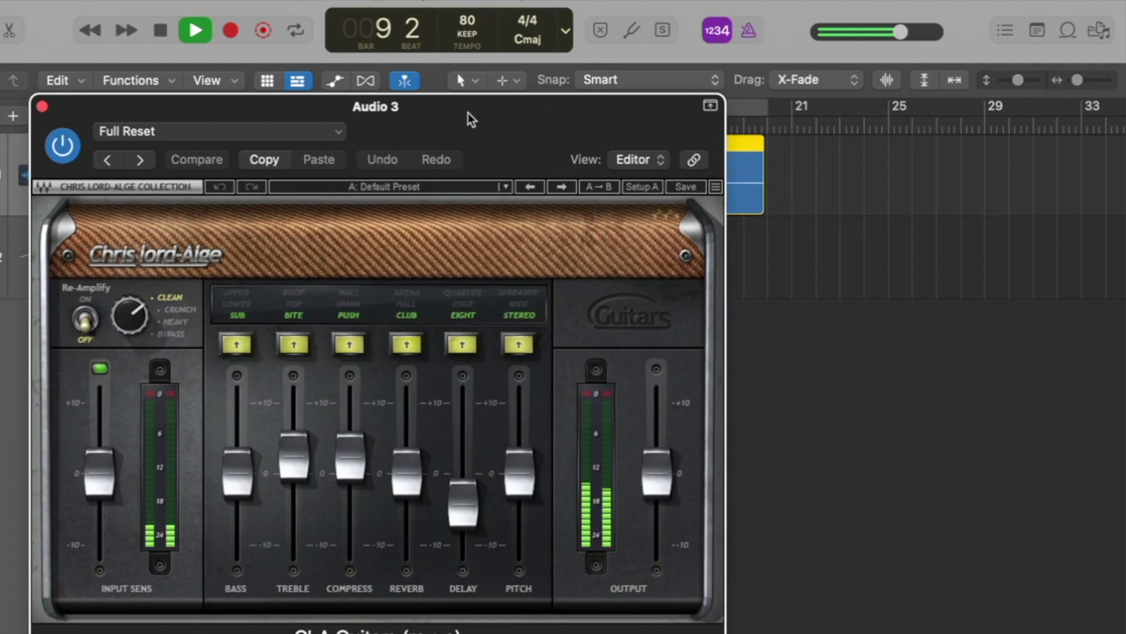
pyautogui.press('space')
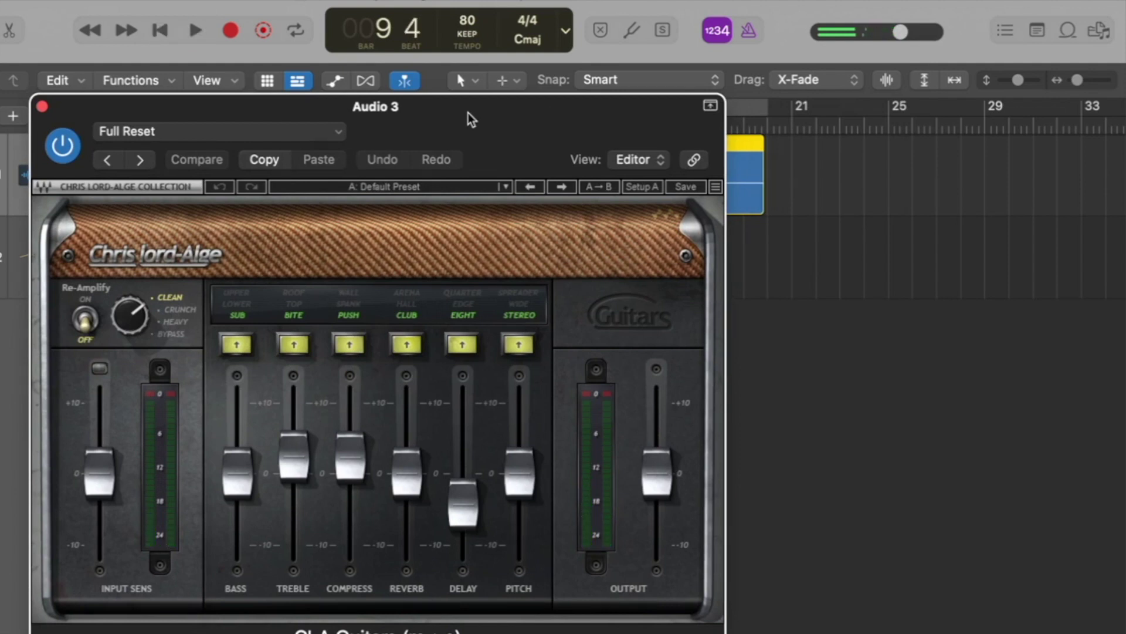
# Close the CLA Guitars plug-in window.
pyautogui.moveTo(395, 462)
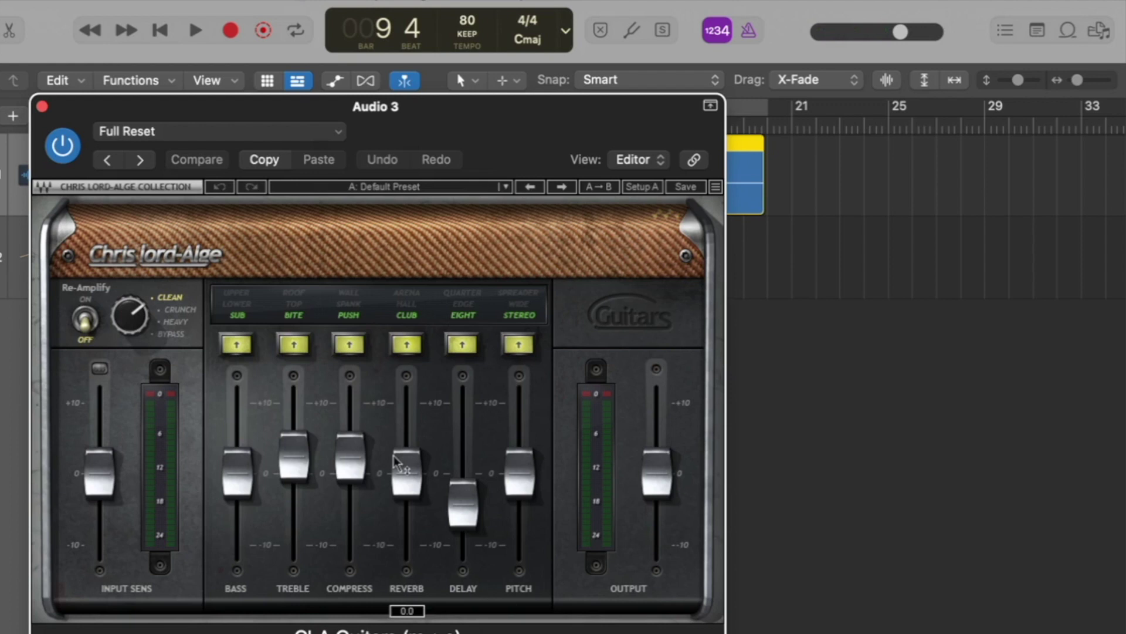
pyautogui.moveTo(311, 469)
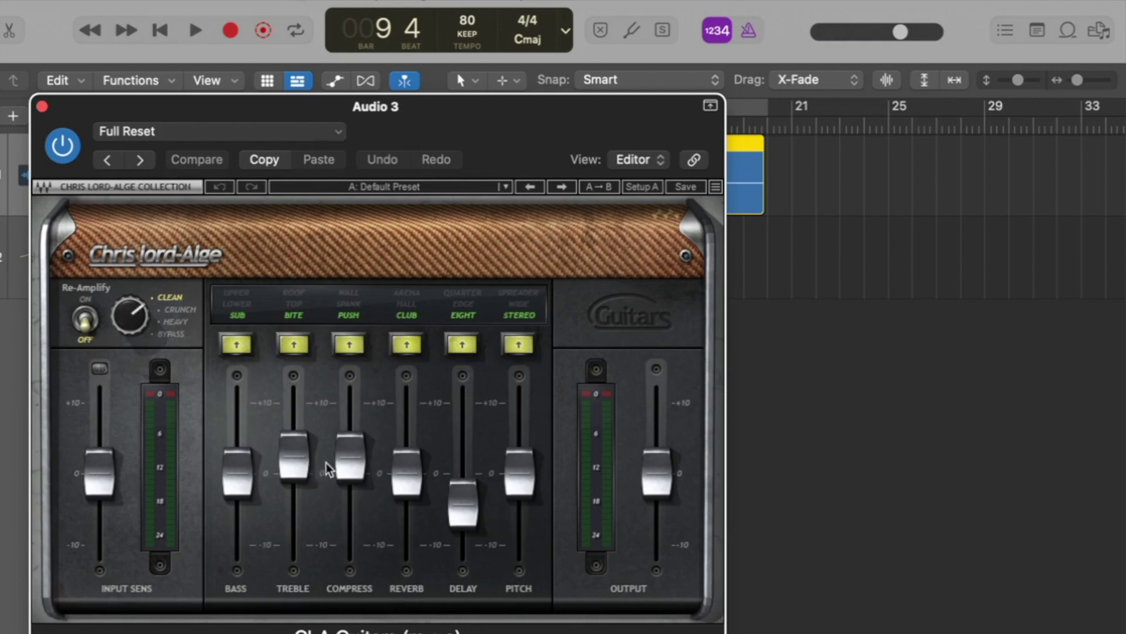
pyautogui.moveTo(350, 469)
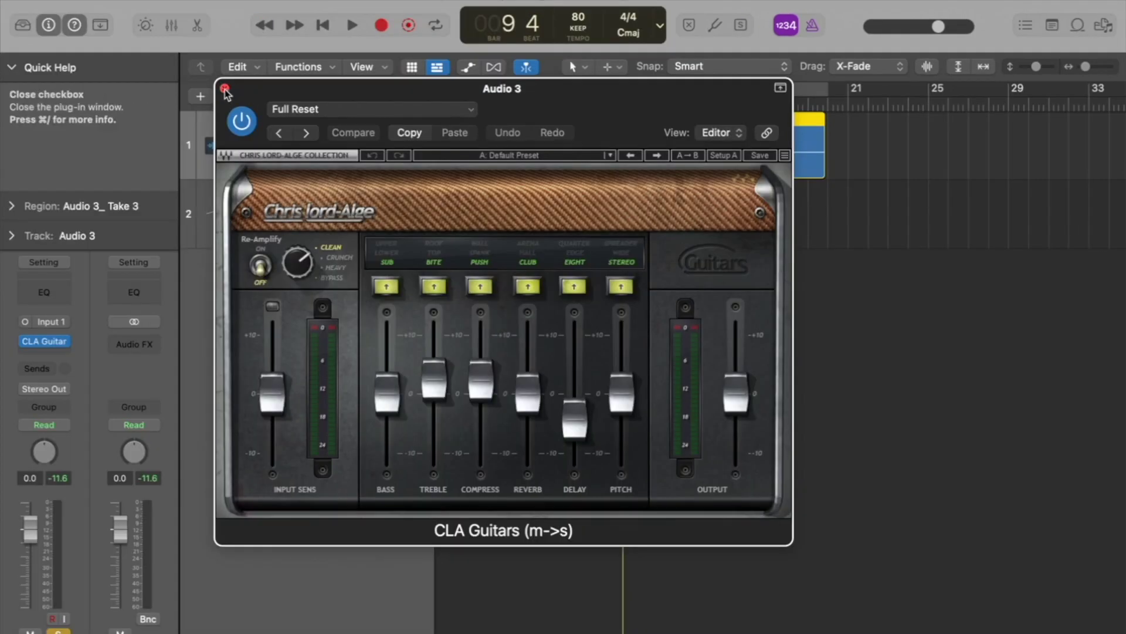
pyautogui.click(226, 90)
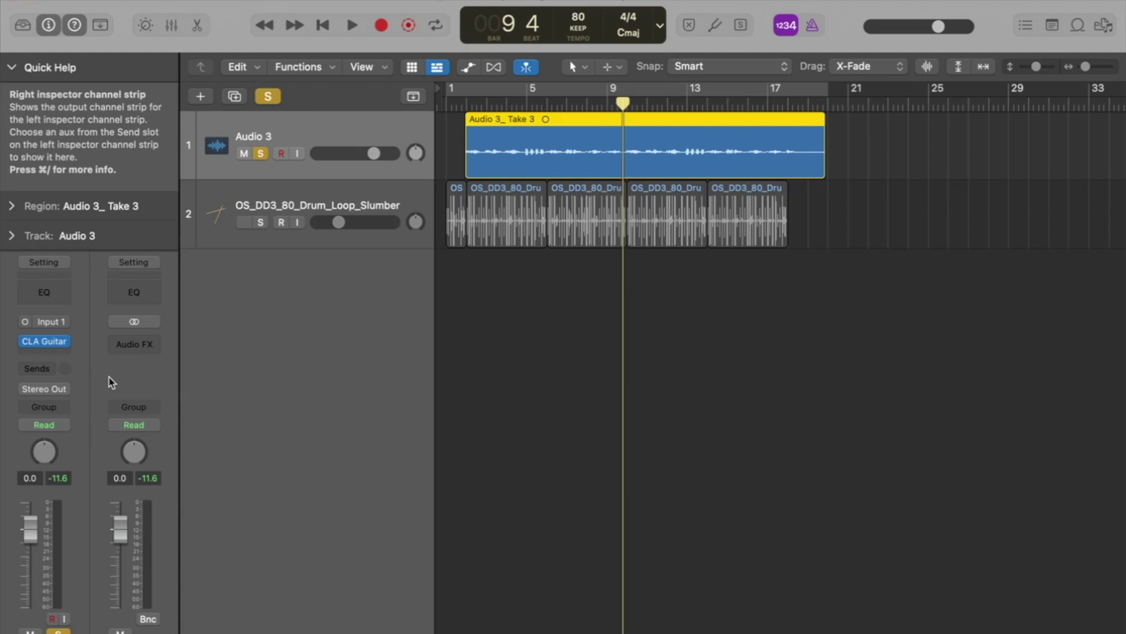
# Return to the tracks area with CLA Guitar loaded as an insert on Audio 3.
pyautogui.moveTo(29, 348)
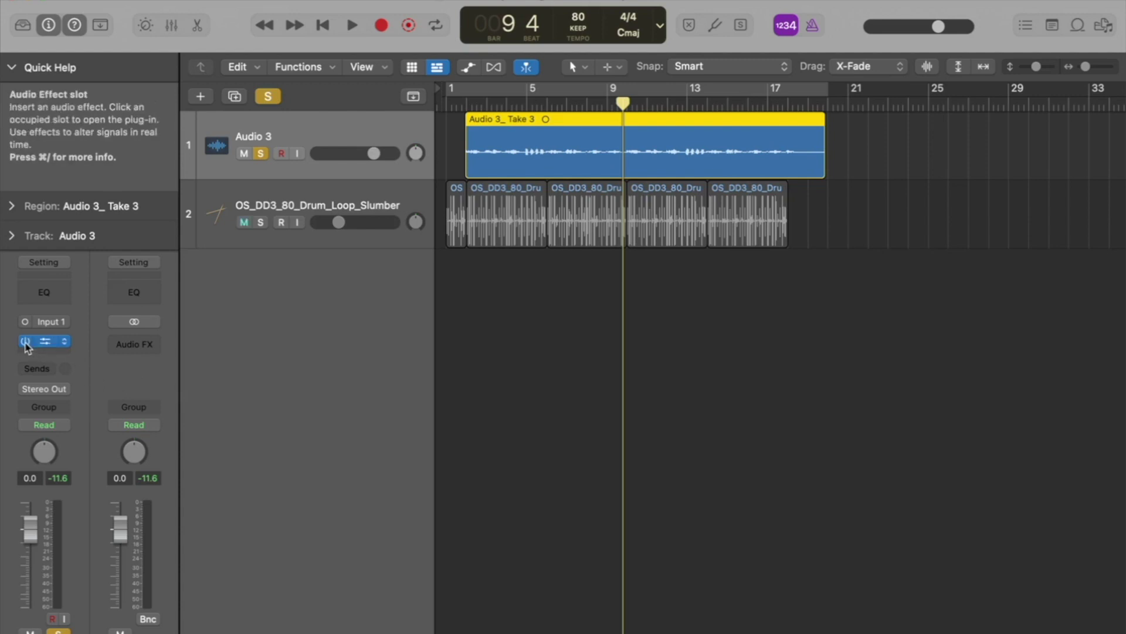